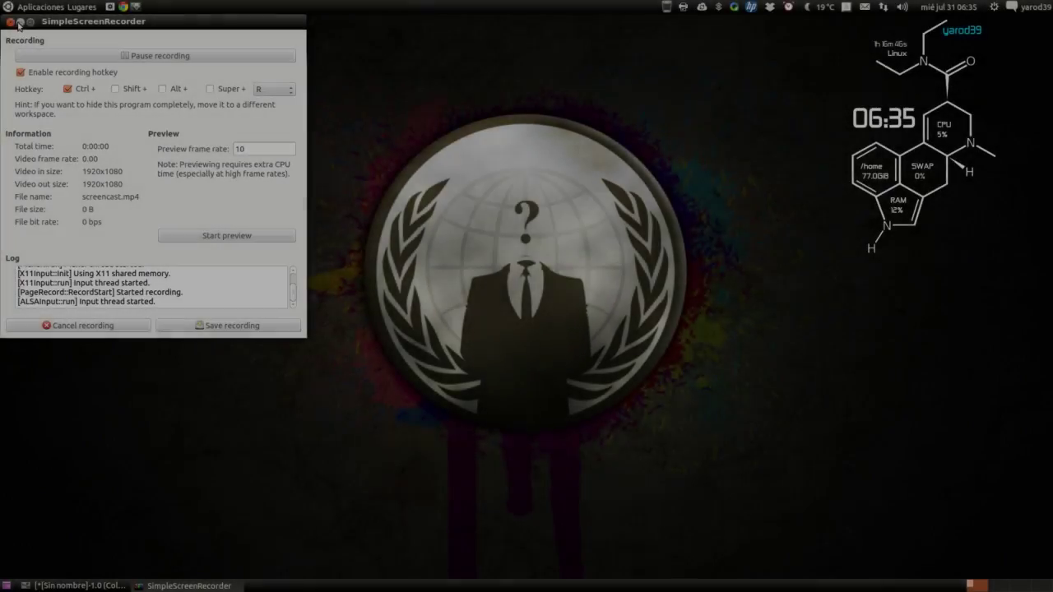
Minimize the SimpleScreenRecorder window so the desktop shows while recording continues.
{"action": "left_click", "coordinate": [20, 23]}
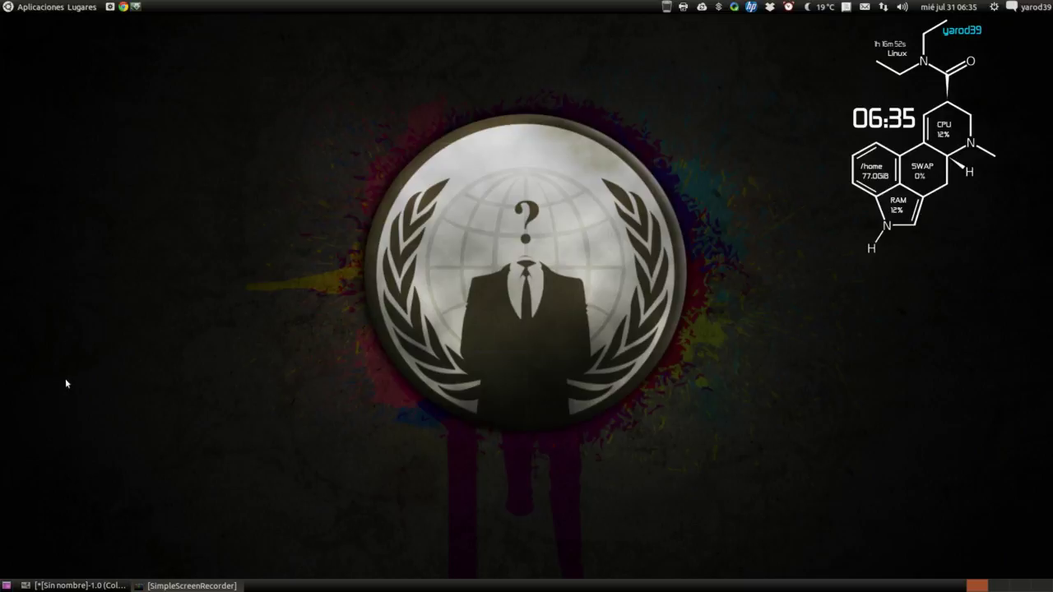
Restore GIMP showing the 500×374 oak leaves and acorns image on white.
{"action": "left_click", "coordinate": [74, 585]}
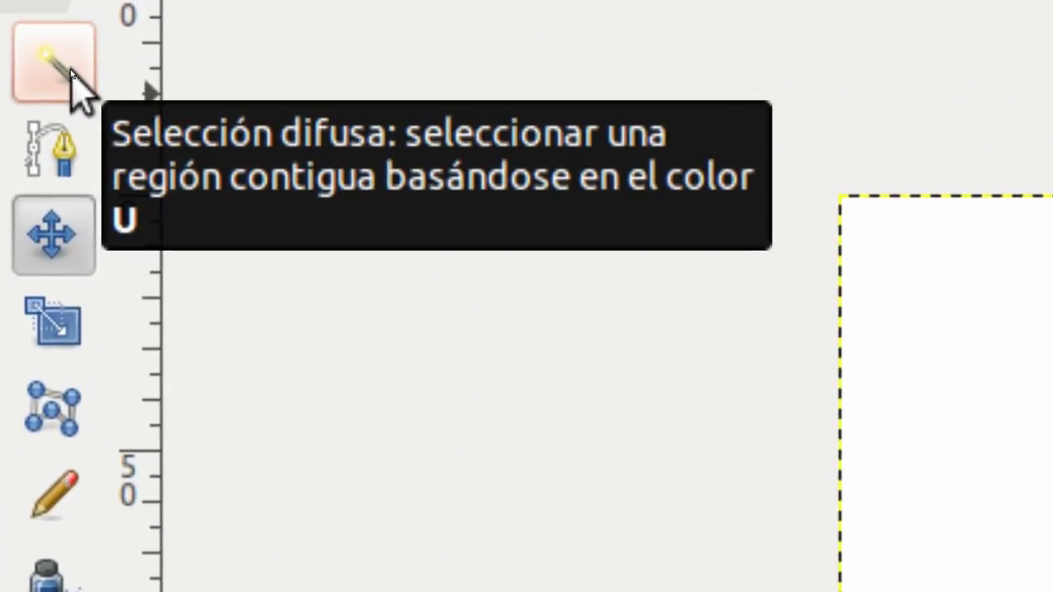
{"action": "left_click", "coordinate": [72, 70]}
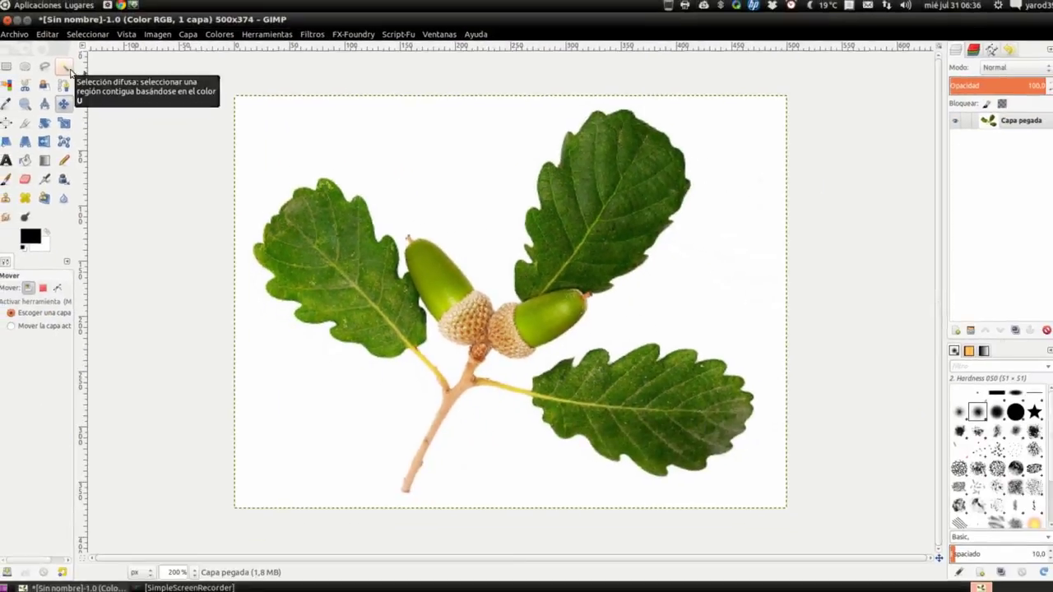
Fuzzy-select the white background surrounding the oak leaves and acorns.
{"action": "left_click", "coordinate": [71, 72]}
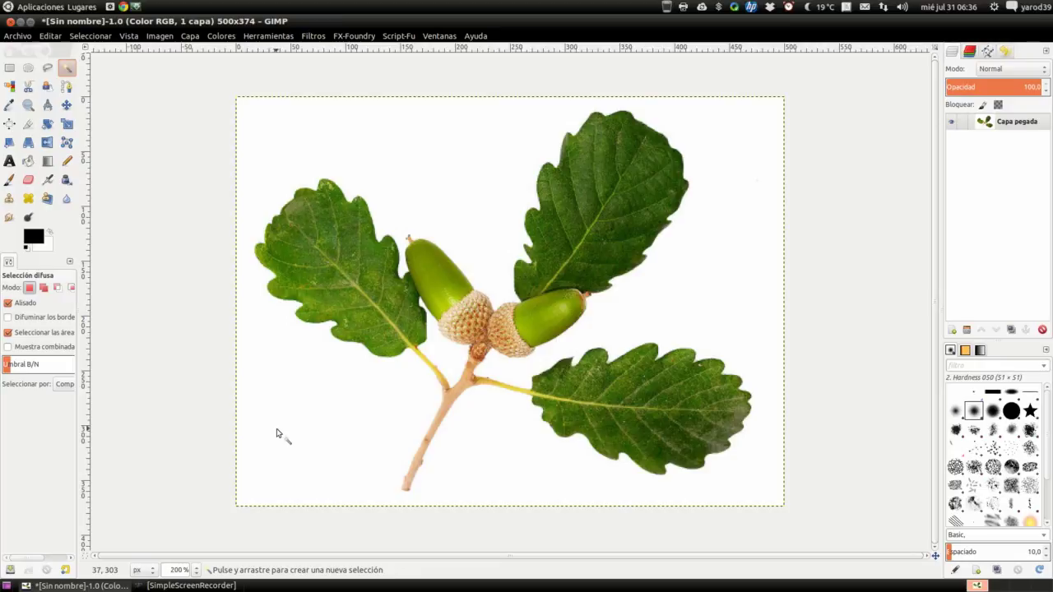
{"action": "left_click", "coordinate": [276, 433]}
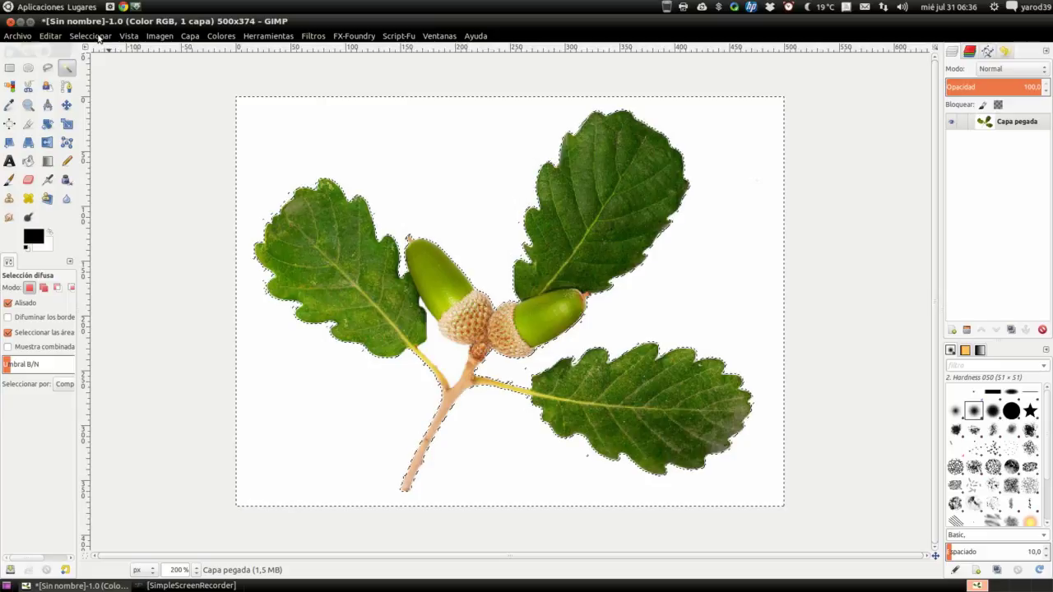
{"action": "left_click", "coordinate": [99, 36]}
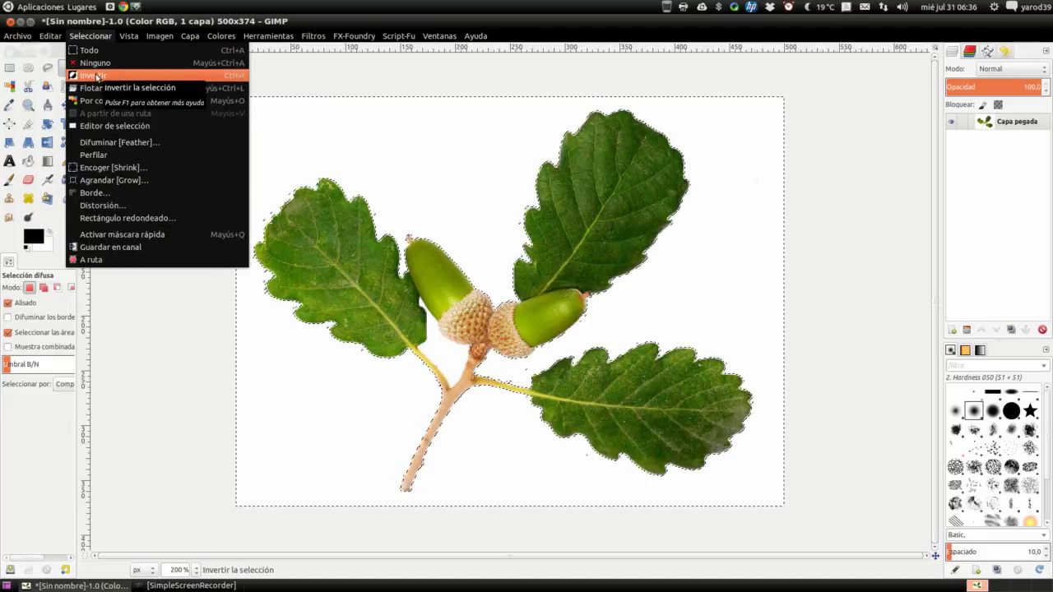
Invert the selection, cut the plant, and create a new 460×350 image from the clipboard.
{"action": "left_click", "coordinate": [97, 76]}
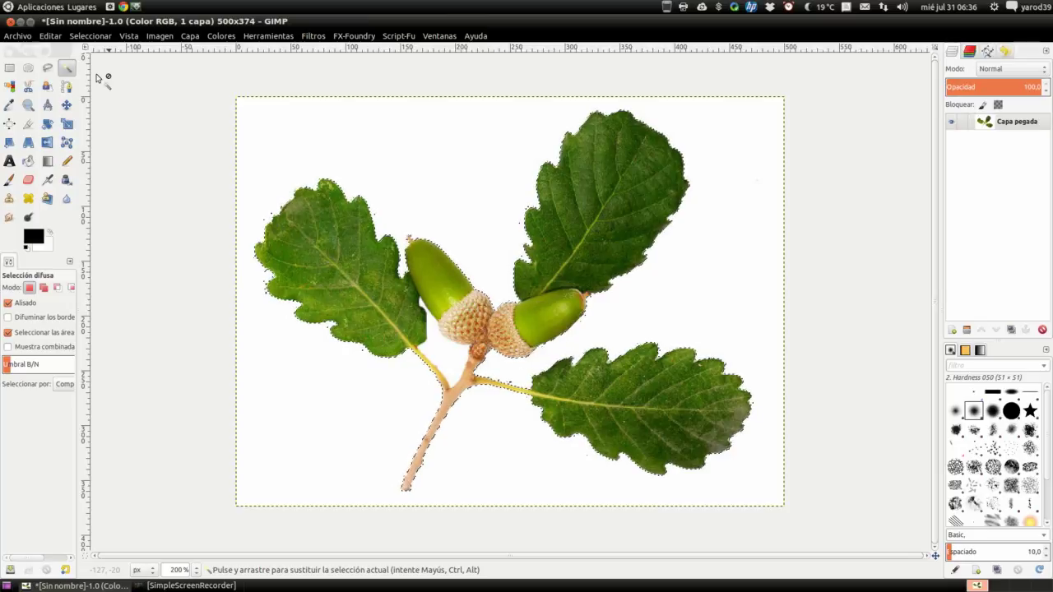
{"action": "left_click", "coordinate": [50, 37]}
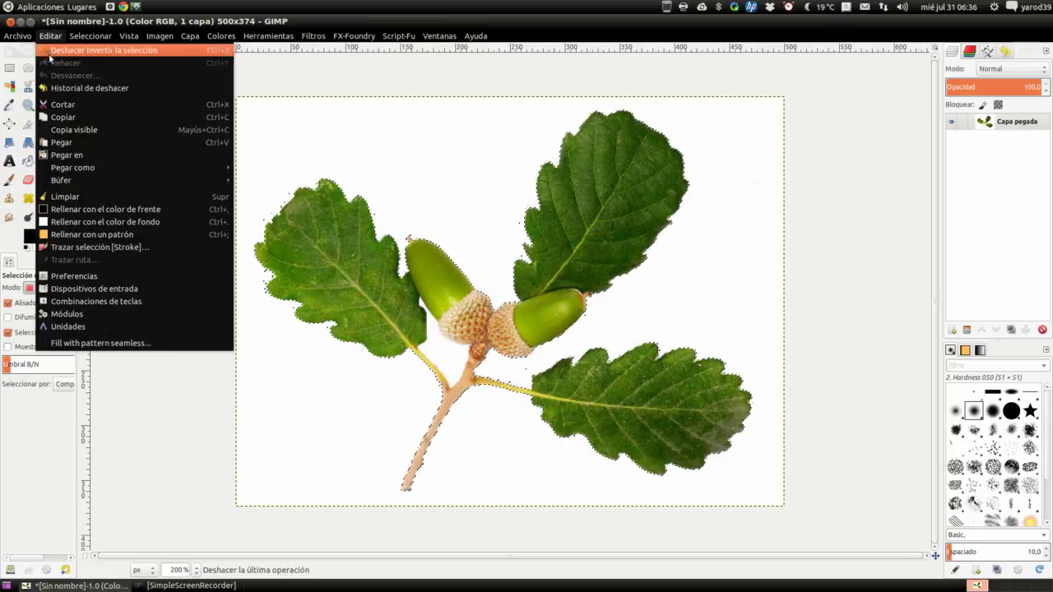
{"action": "left_click", "coordinate": [56, 106]}
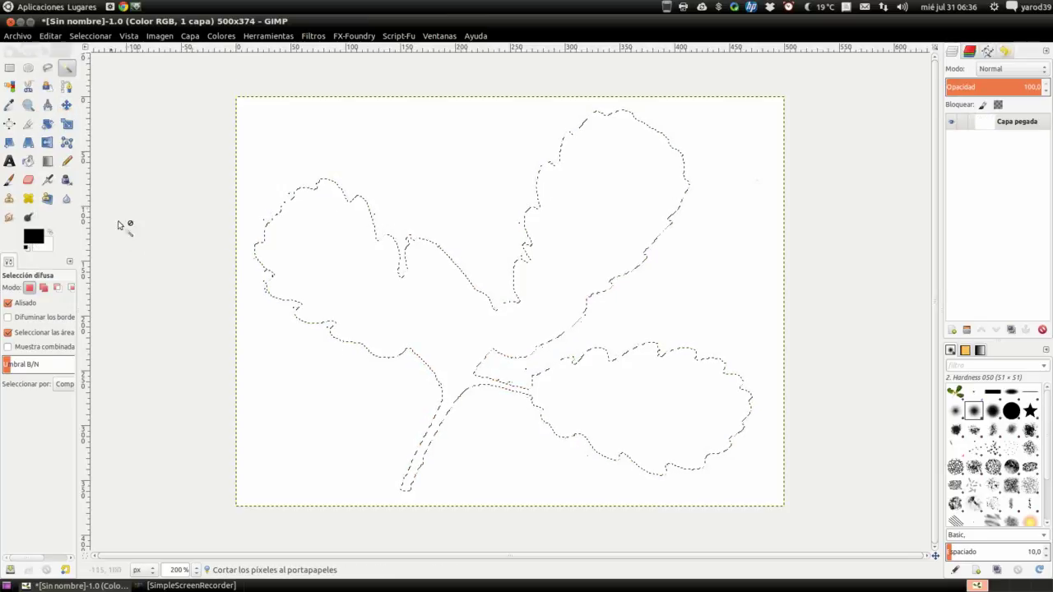
{"action": "left_click", "coordinate": [17, 36]}
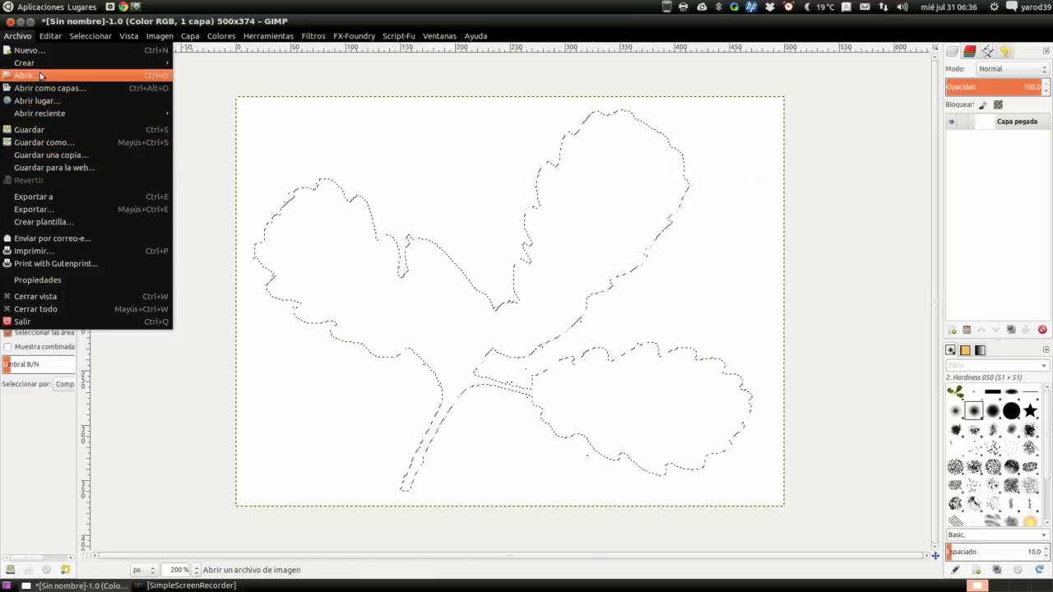
{"action": "mouse_move", "coordinate": [25, 63]}
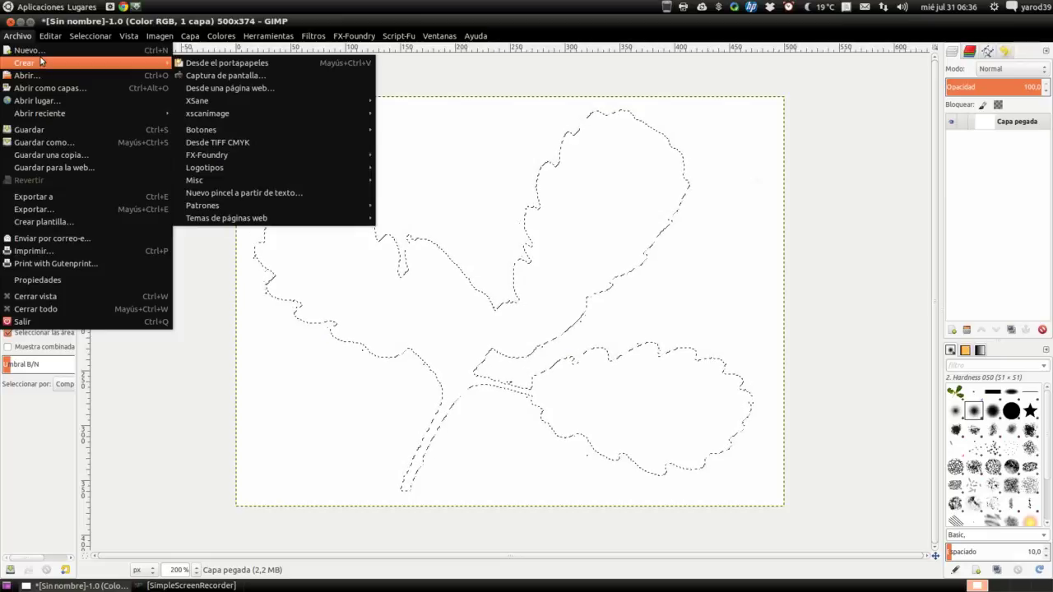
{"action": "left_click", "coordinate": [212, 67]}
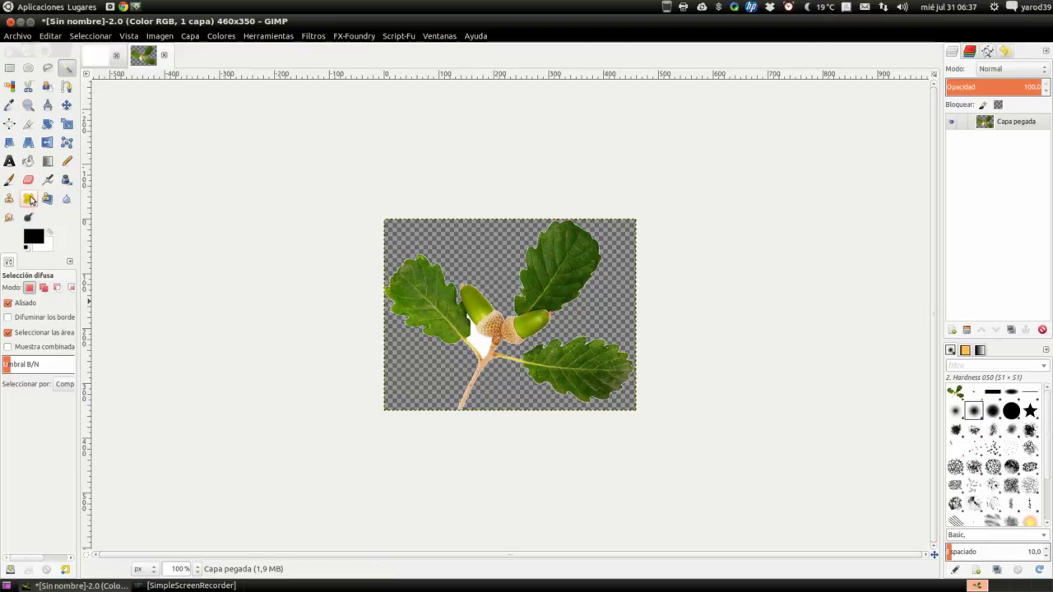
Zoom in on the cutout's acorns to spot a leftover white patch, then return to the original image.
{"action": "left_click", "coordinate": [28, 107]}
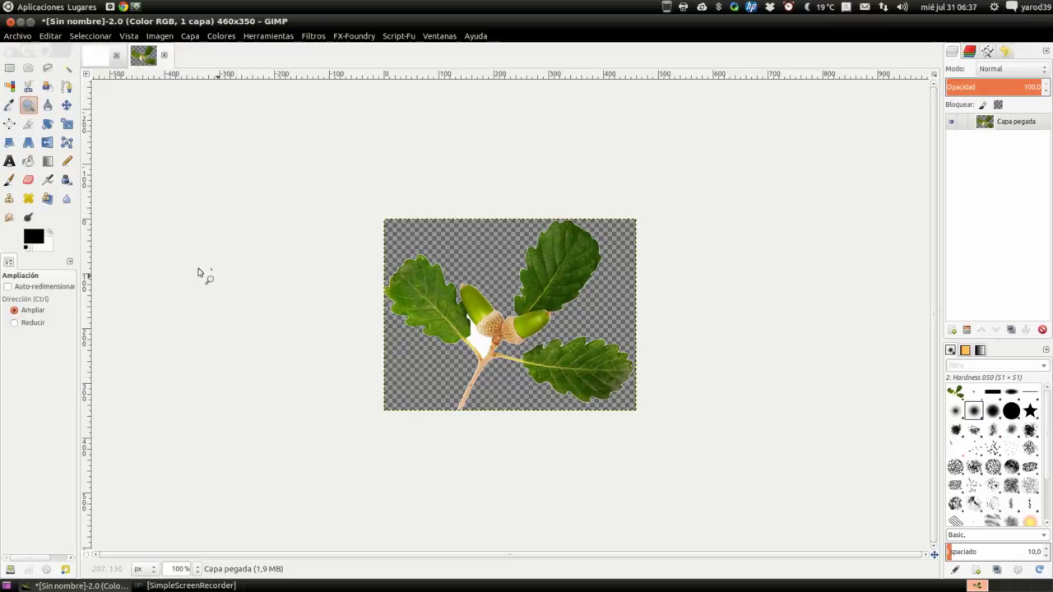
{"action": "left_click", "coordinate": [421, 341]}
{"action": "left_click", "coordinate": [436, 341]}
{"action": "left_click", "coordinate": [450, 340]}
{"action": "left_click", "coordinate": [450, 340]}
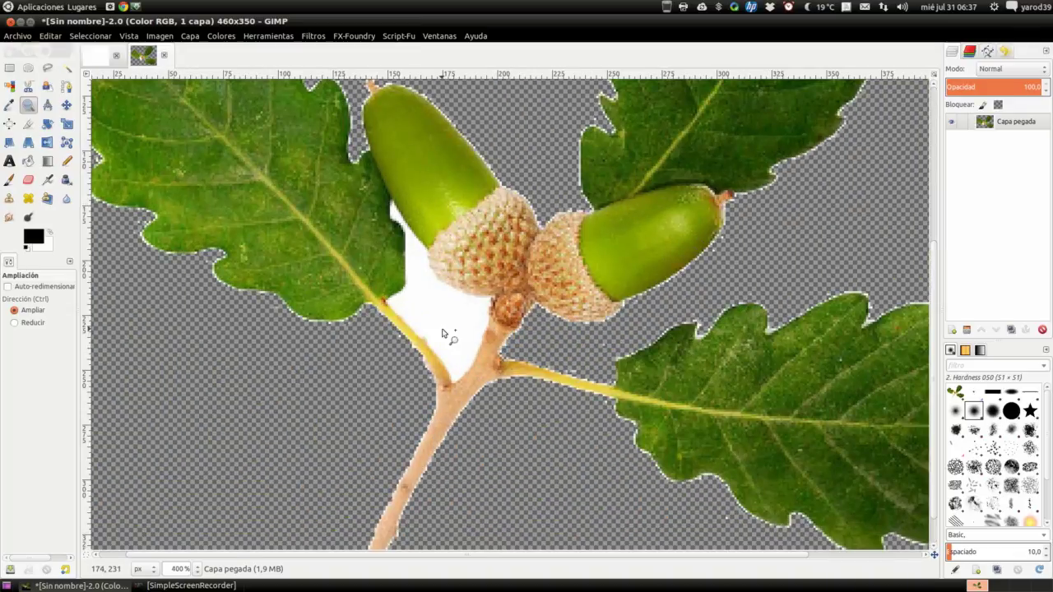
{"action": "left_click", "coordinate": [99, 56]}
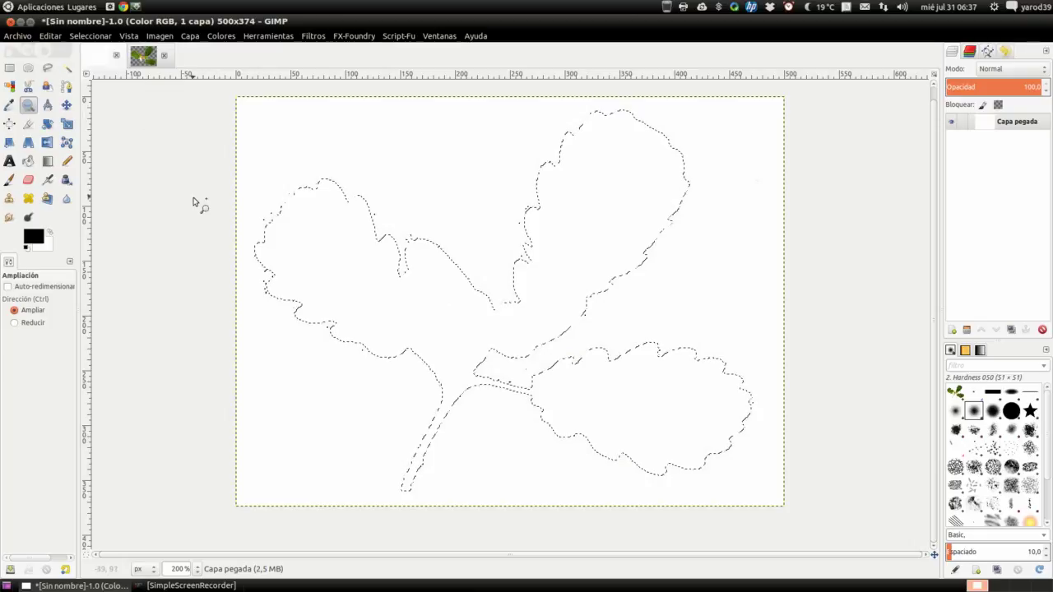
{"action": "left_click", "coordinate": [51, 36]}
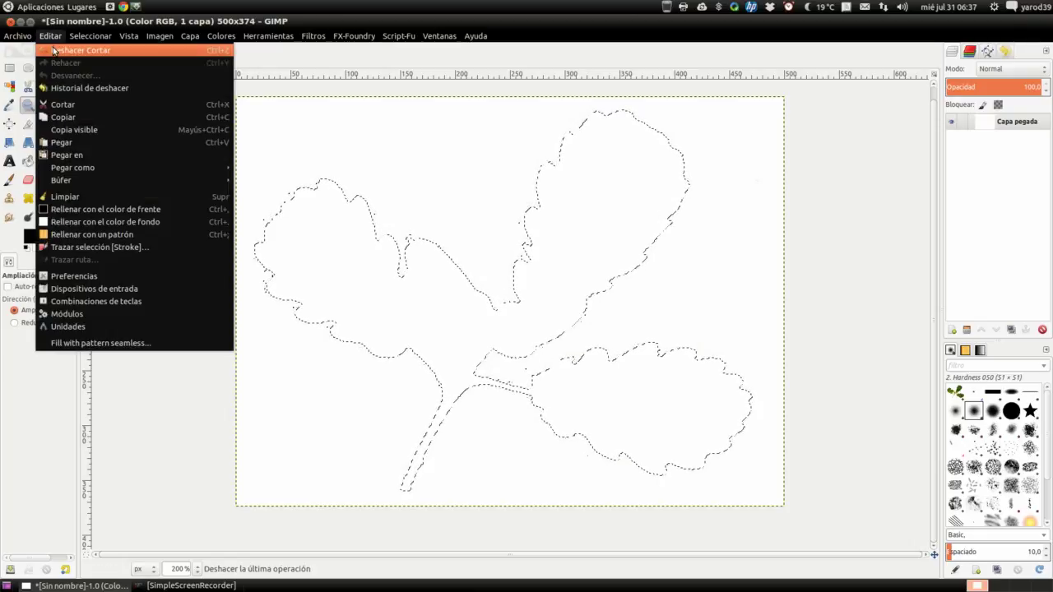
Undo the cut in the original image and fuzzy-select its white background again.
{"action": "left_click", "coordinate": [53, 50]}
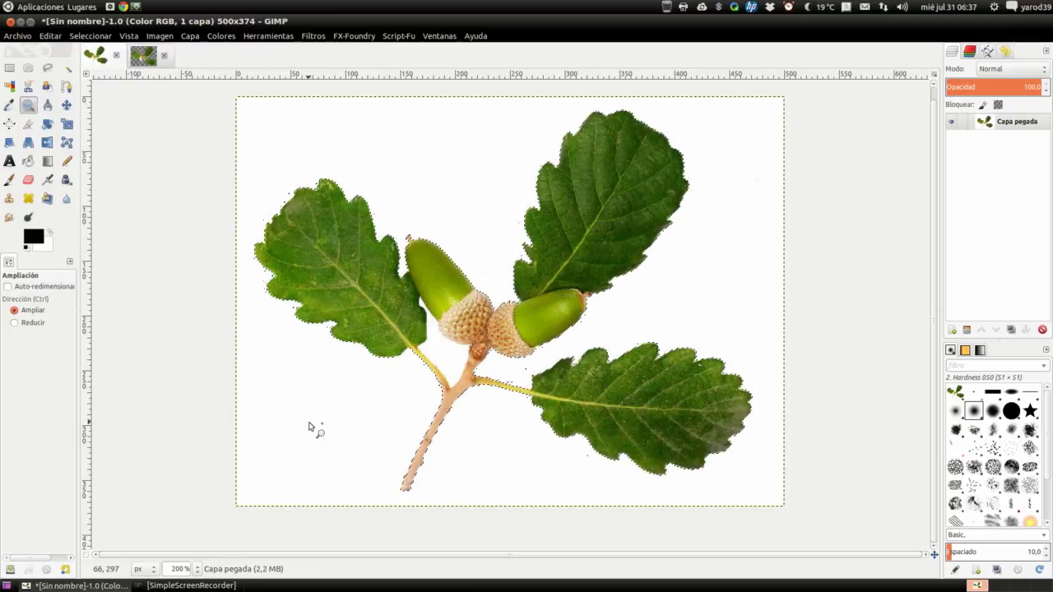
{"action": "left_click", "coordinate": [66, 68]}
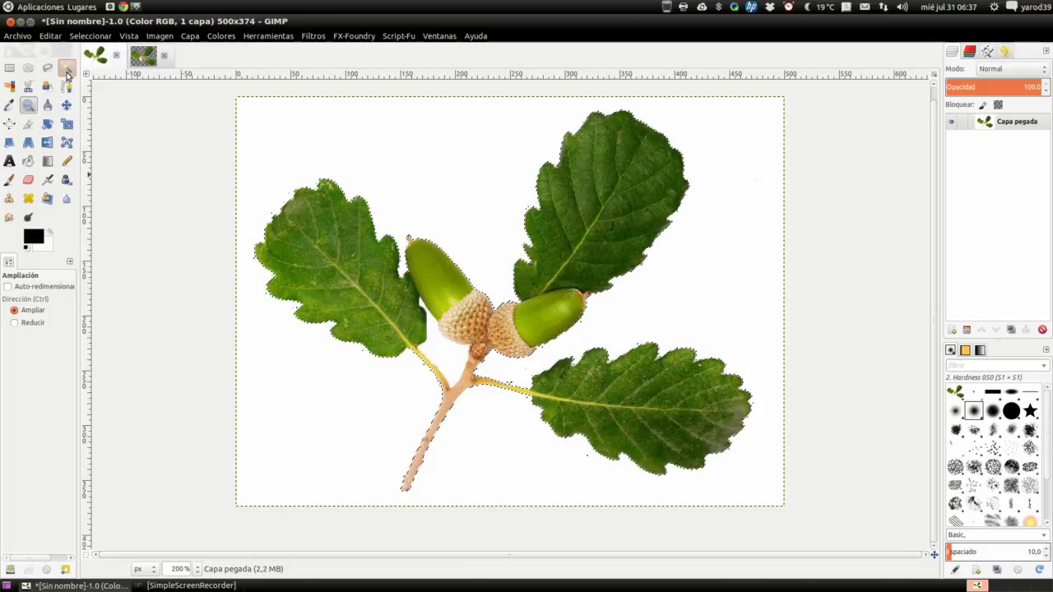
{"action": "left_click", "coordinate": [452, 368]}
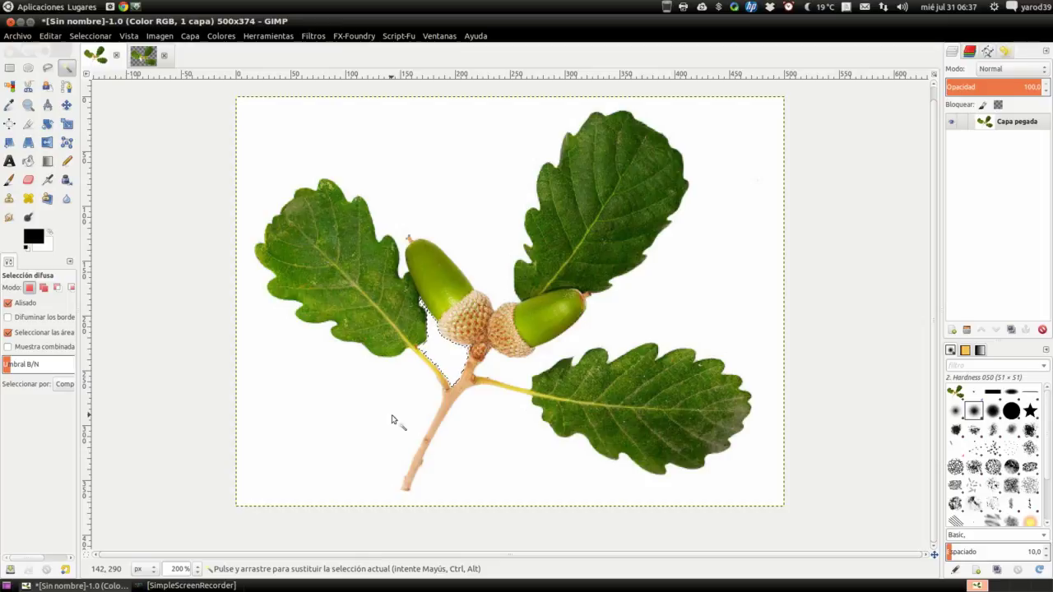
{"action": "left_click", "coordinate": [391, 420]}
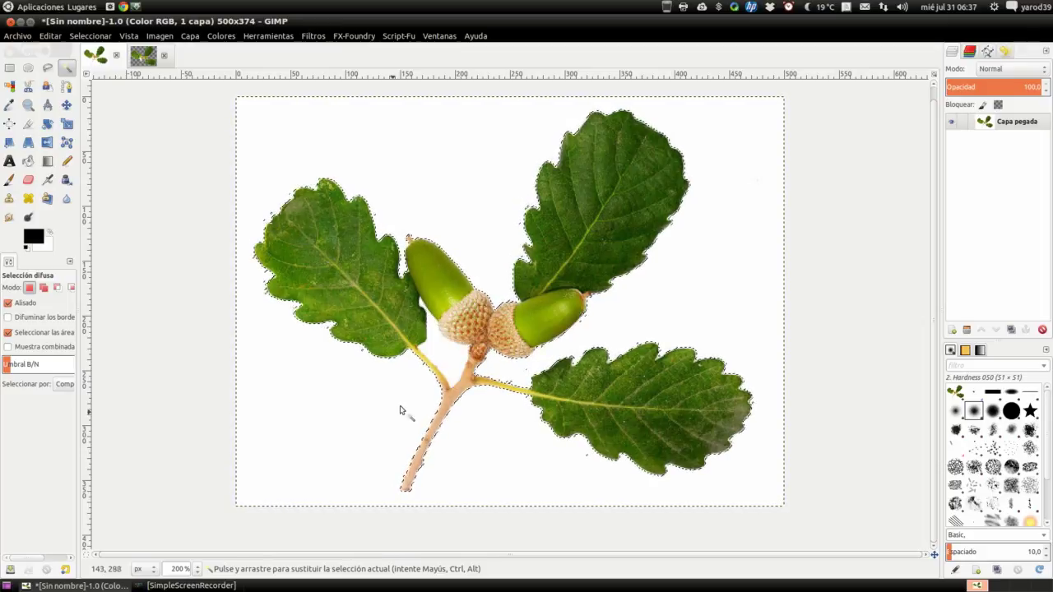
Shift-add the white pocket beside the stem to the background selection.
{"action": "key", "text": "shift"}
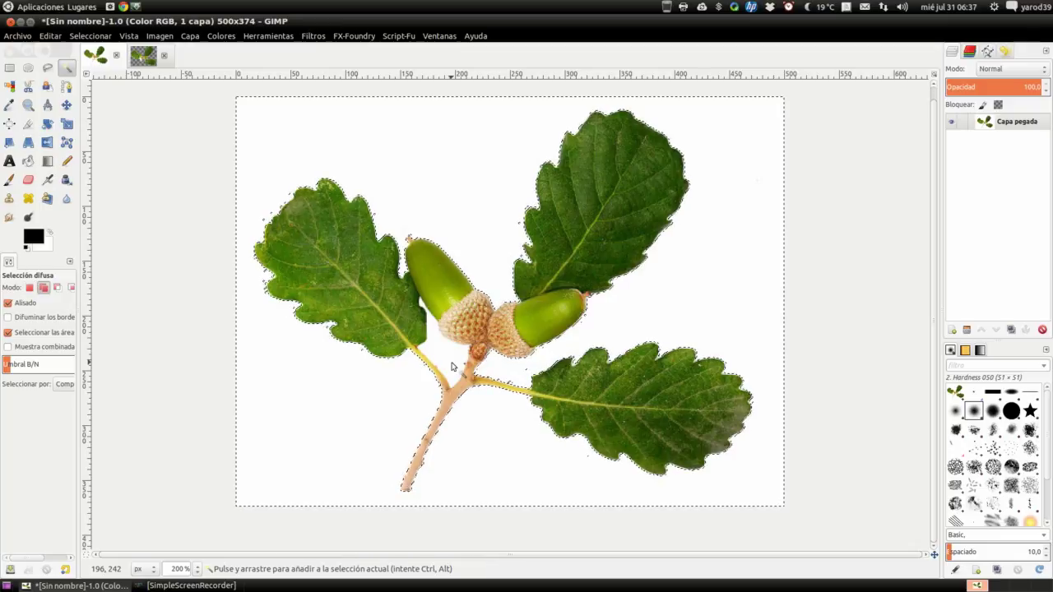
{"action": "left_click", "coordinate": [451, 367], "text": "shift"}
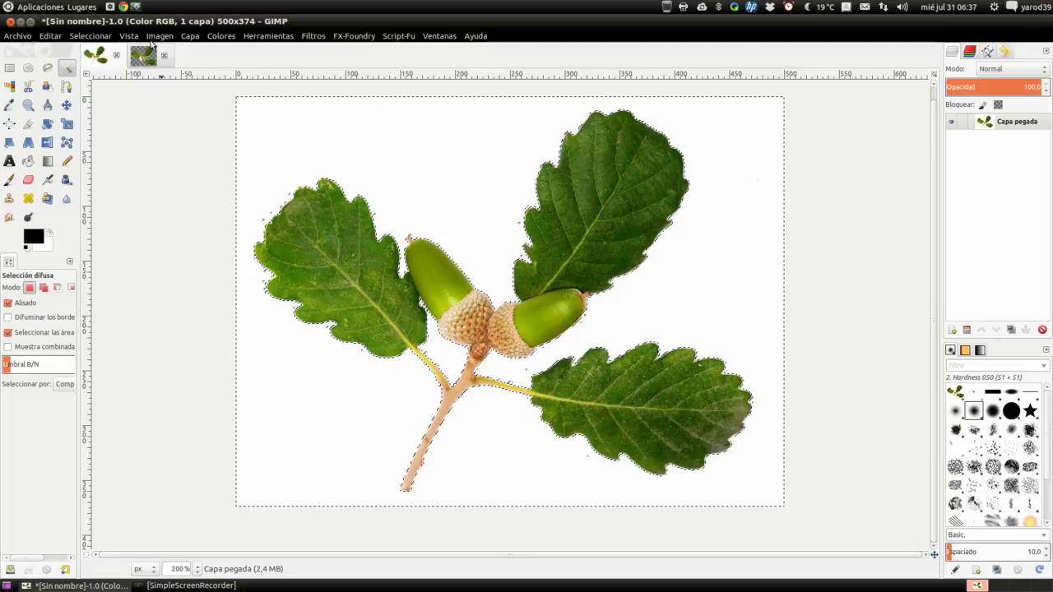
{"action": "left_click", "coordinate": [96, 37]}
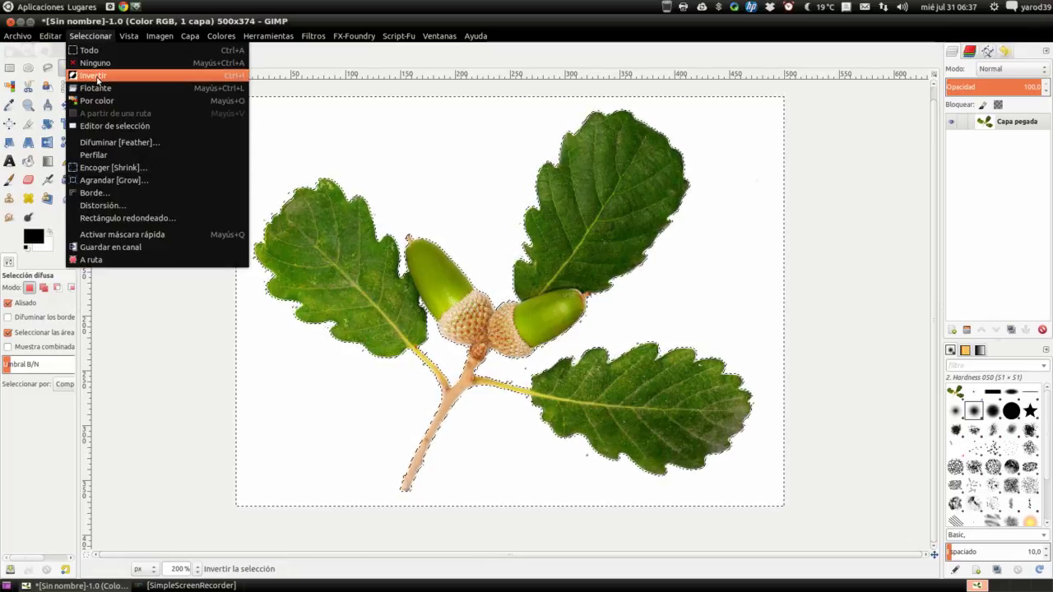
Invert the refined selection, cut the leaves and acorns, and create a new image from the clipboard.
{"action": "left_click", "coordinate": [97, 77]}
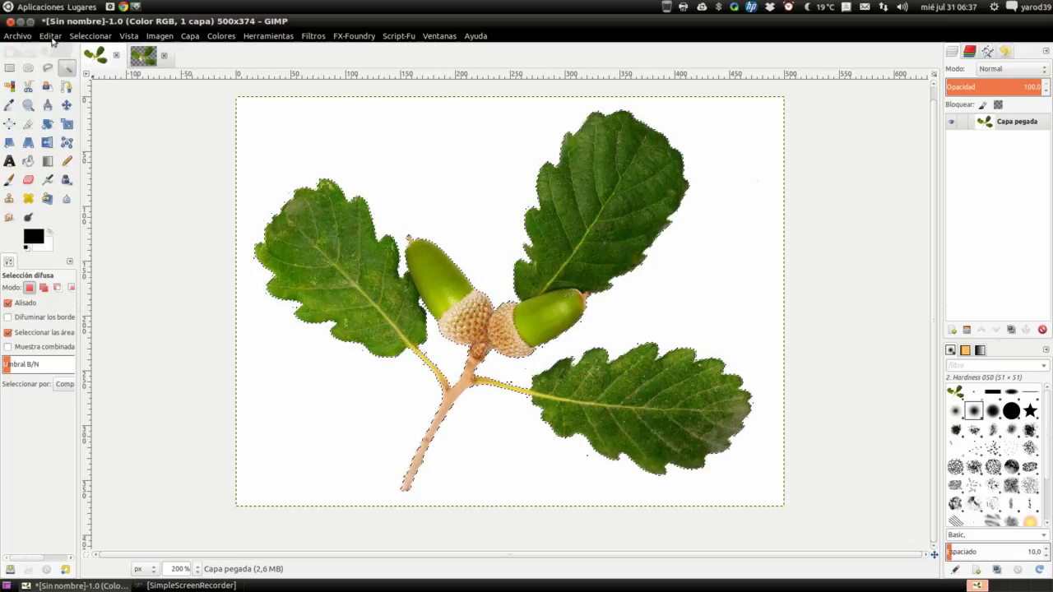
{"action": "left_click", "coordinate": [51, 36]}
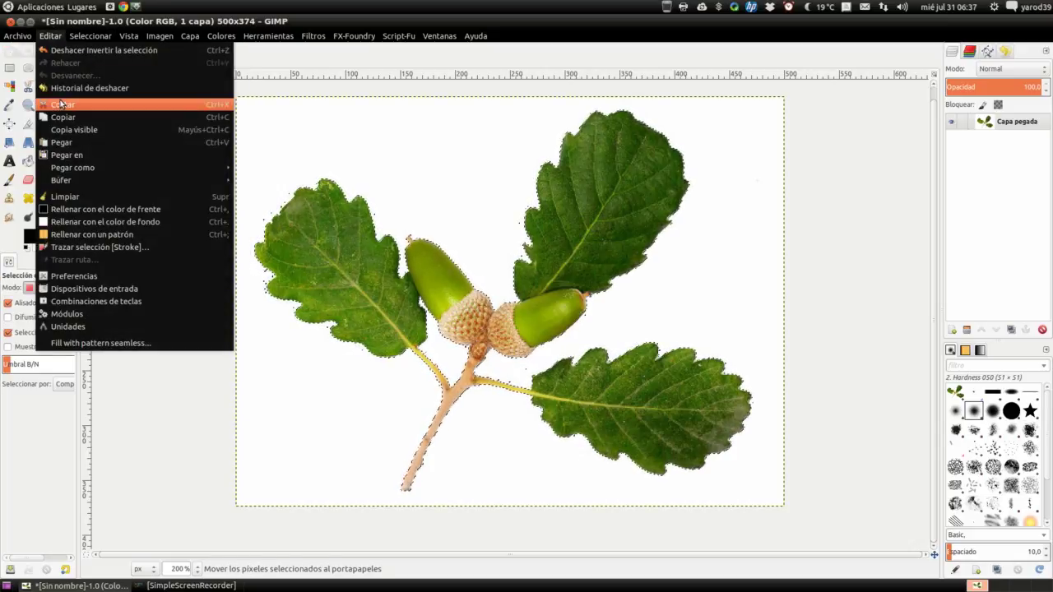
{"action": "left_click", "coordinate": [62, 105]}
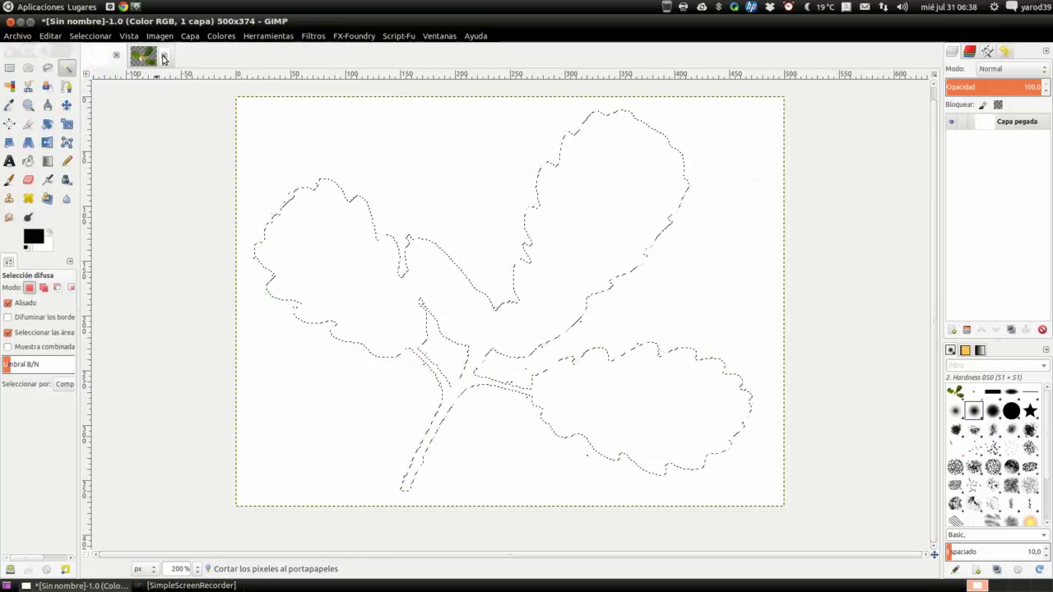
{"action": "left_click", "coordinate": [18, 36]}
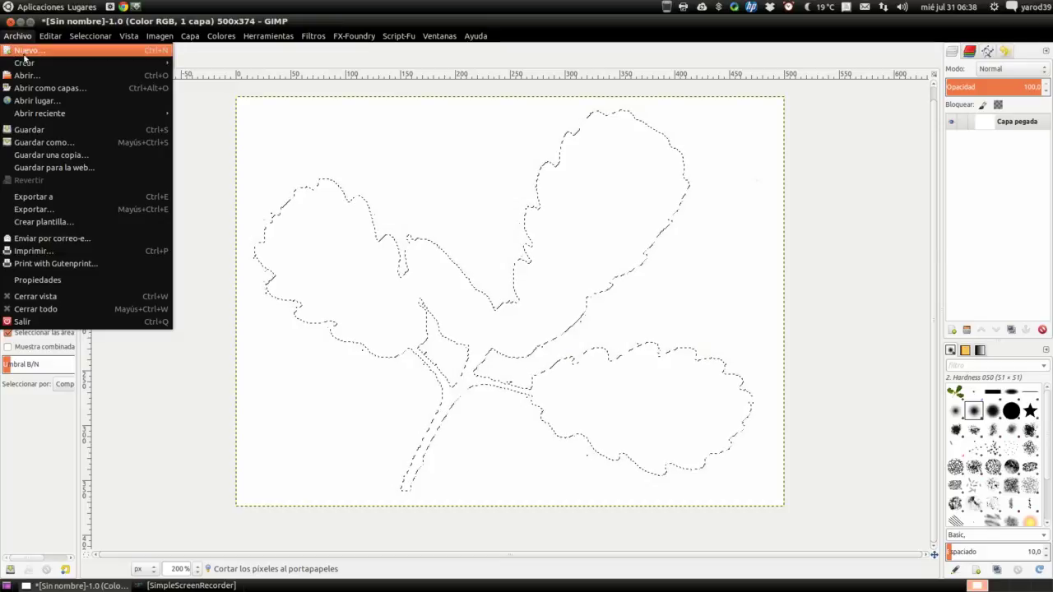
{"action": "mouse_move", "coordinate": [23, 63]}
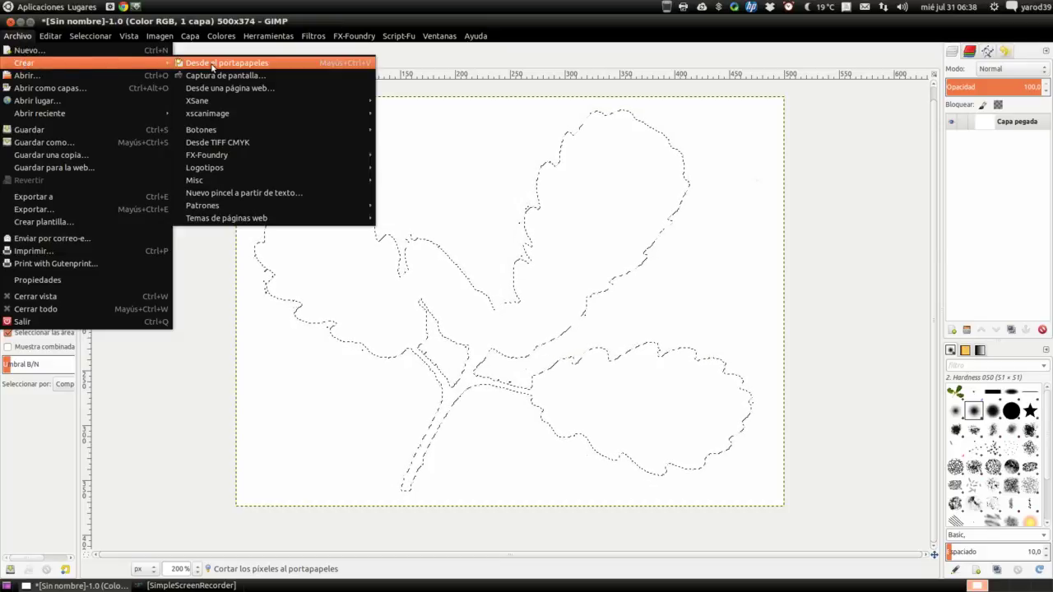
{"action": "left_click", "coordinate": [212, 66]}
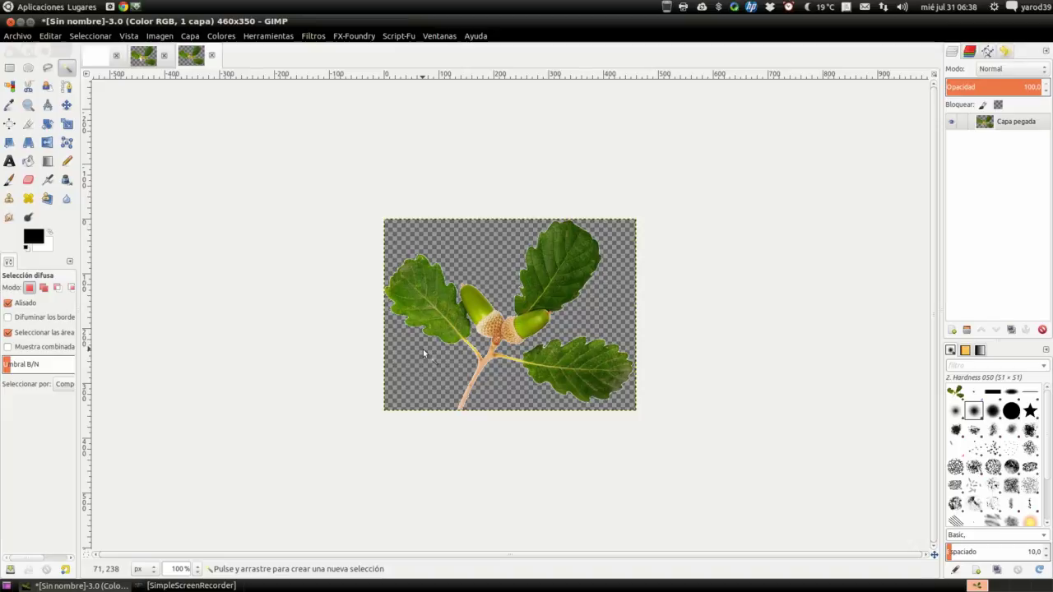
{"action": "left_click", "coordinate": [28, 105]}
{"action": "left_click", "coordinate": [464, 354]}
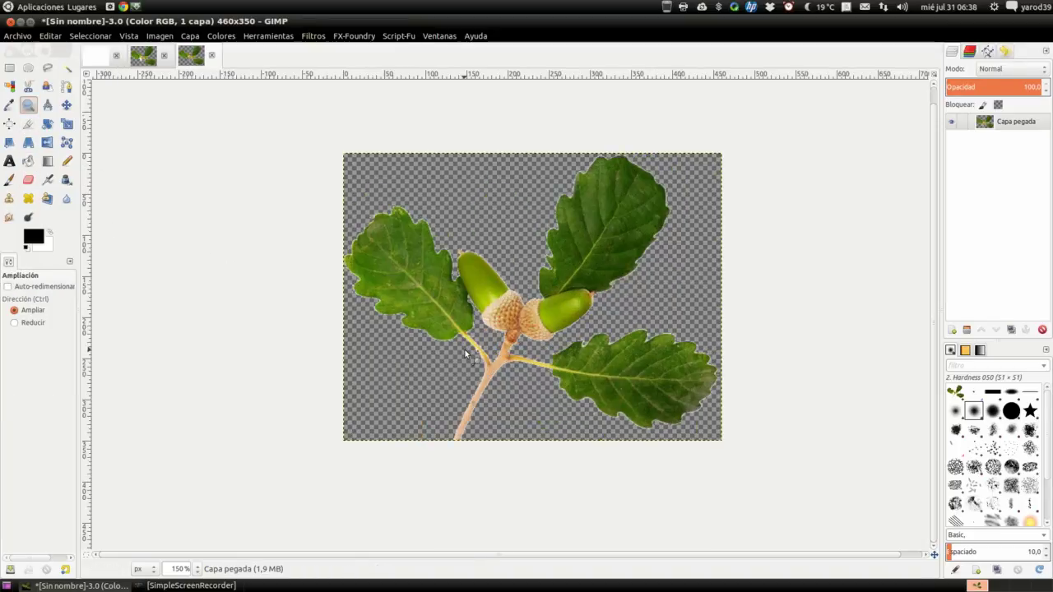
{"action": "double_click", "coordinate": [465, 354]}
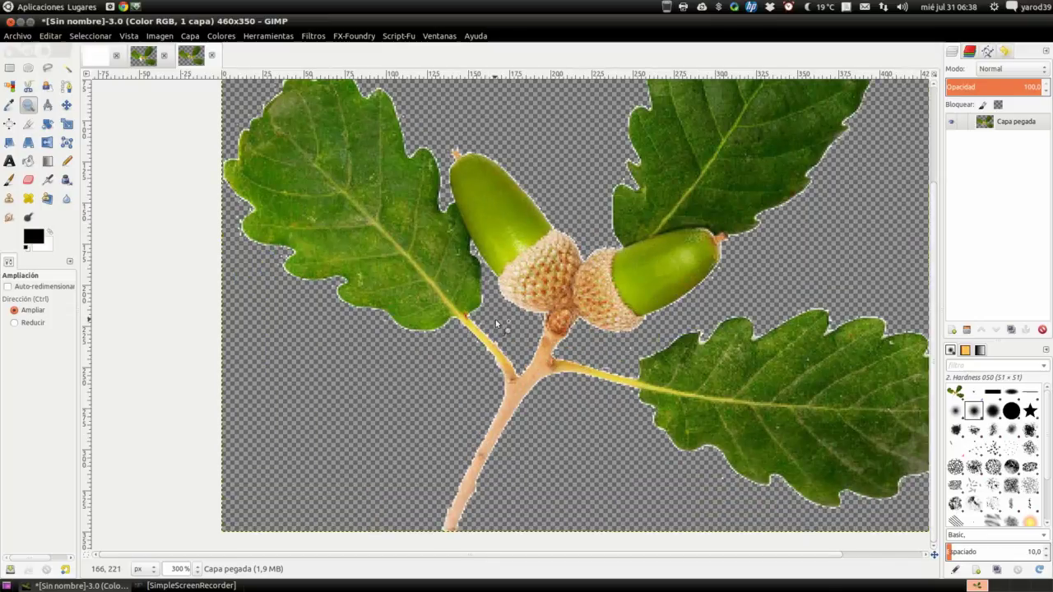
{"action": "left_click_drag", "start_coordinate": [496, 324], "coordinate": [482, 424]}
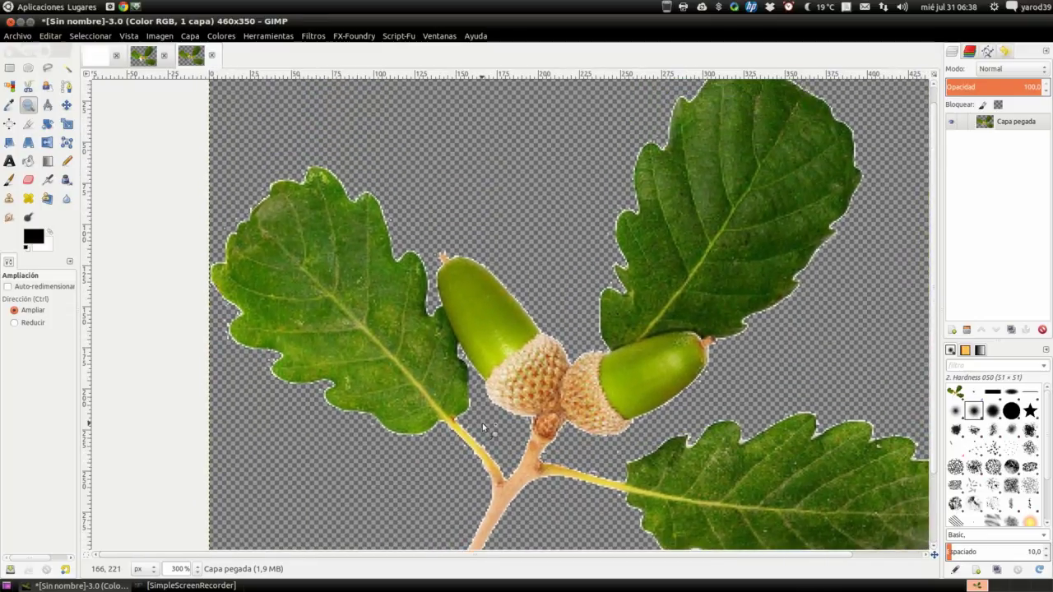
{"action": "left_click", "coordinate": [48, 324]}
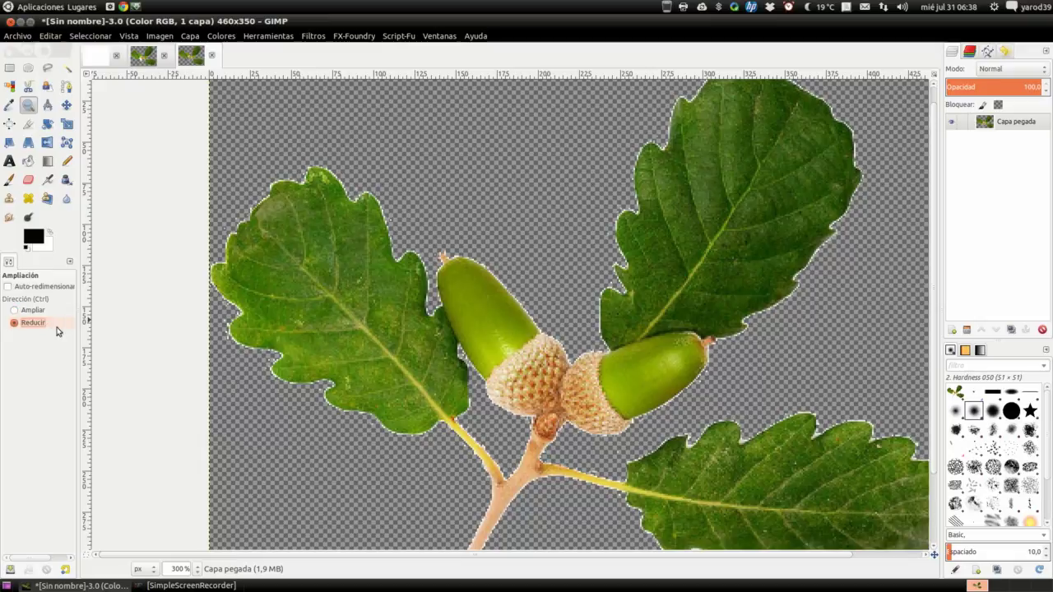
{"action": "left_click", "coordinate": [531, 381]}
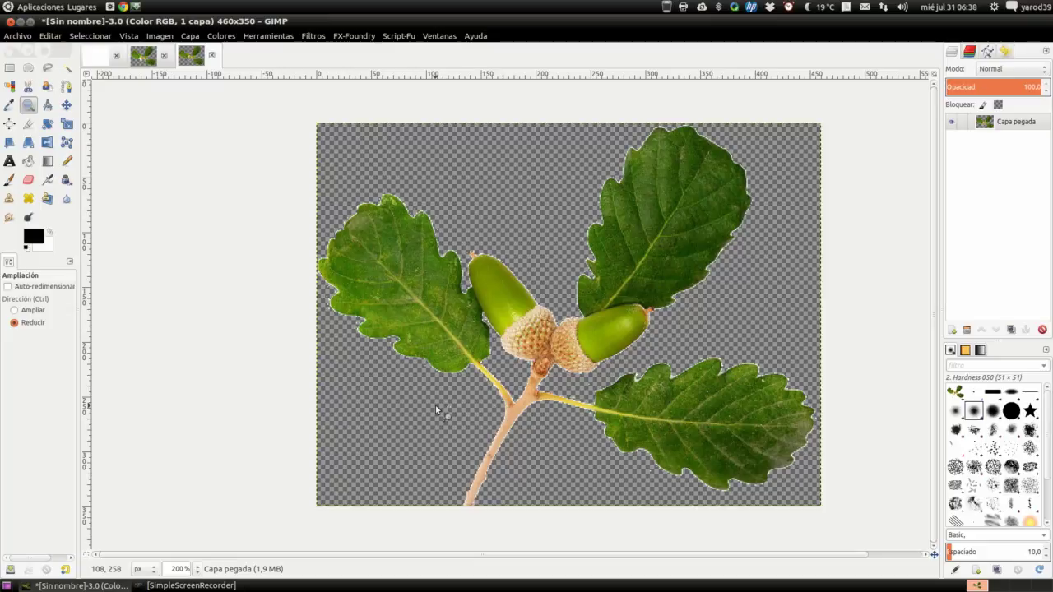
{"action": "left_click", "coordinate": [195, 586]}
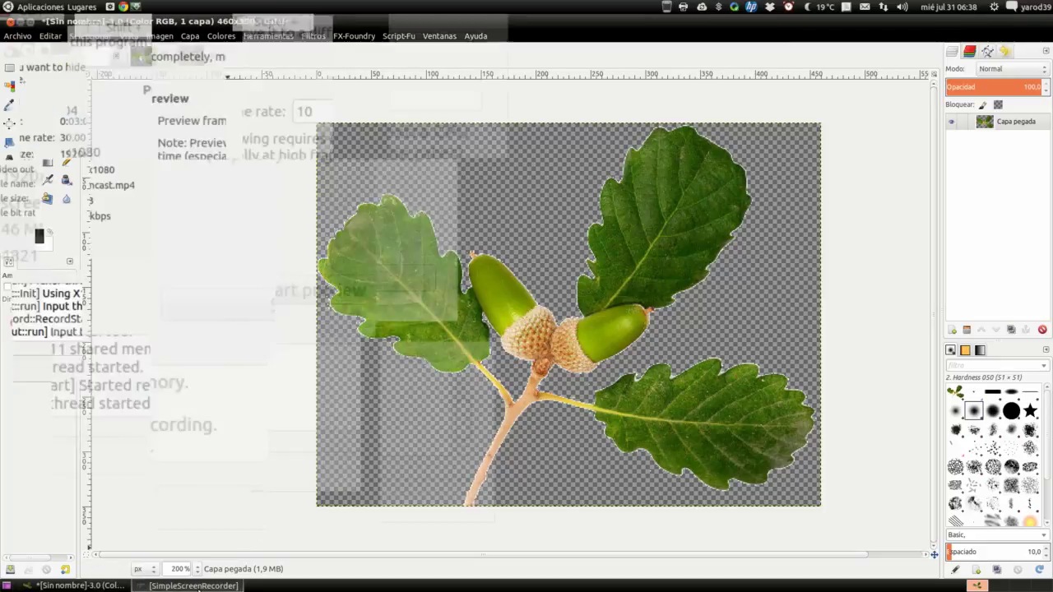